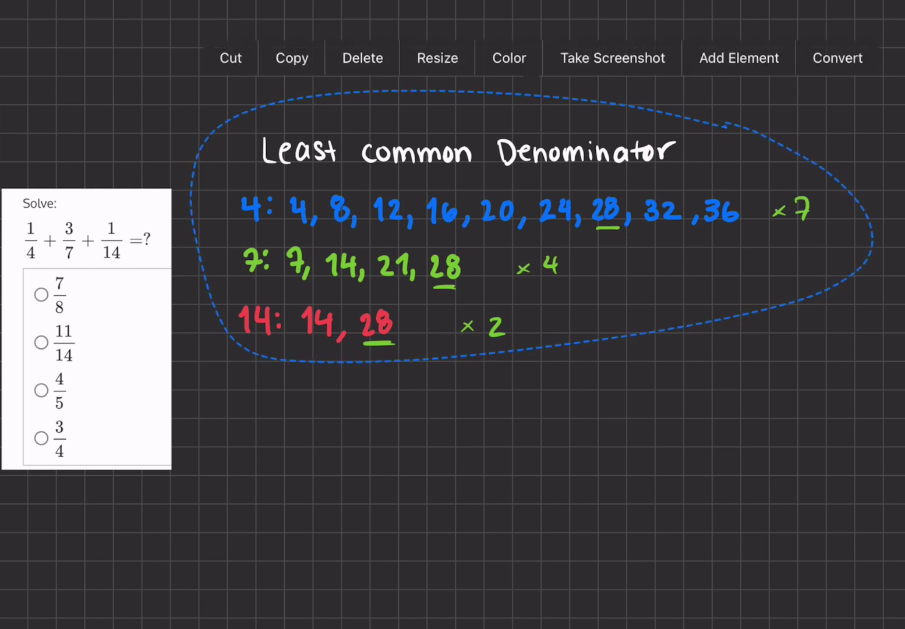
- Delete the common-denominator work and write 1/4 = ?/28 in green
click(362, 58)
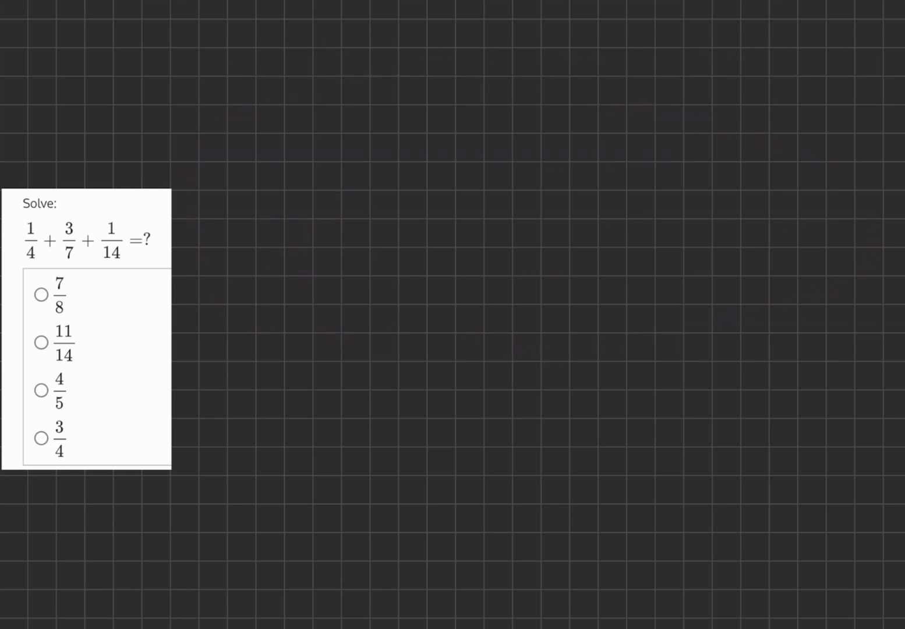
mouse_move(239, 206)
mouse_down()
mouse_move(259, 224)
mouse_move(256, 248)
mouse_up()
drag(252, 236, 251, 263)
mouse_move(274, 223)
mouse_down()
mouse_move(346, 223)
mouse_move(323, 257)
mouse_move(334, 241)
mouse_up()
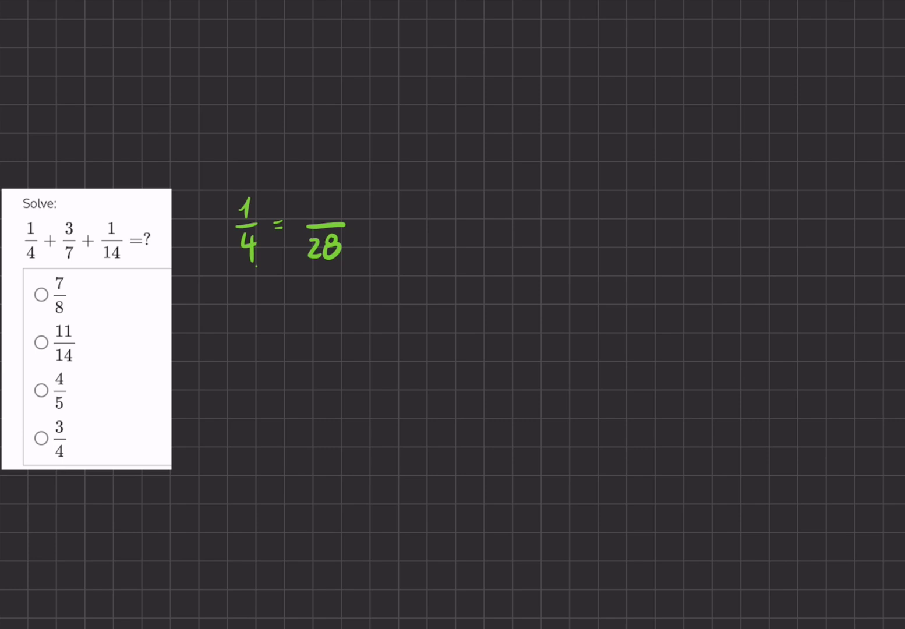
- Add ×7 arrows from 4 to 28 and from 1, writing 7 as the new numerator
drag(255, 262, 297, 267)
drag(257, 287, 270, 298)
mouse_move(269, 287)
mouse_down()
mouse_move(257, 297)
mouse_move(285, 302)
mouse_up()
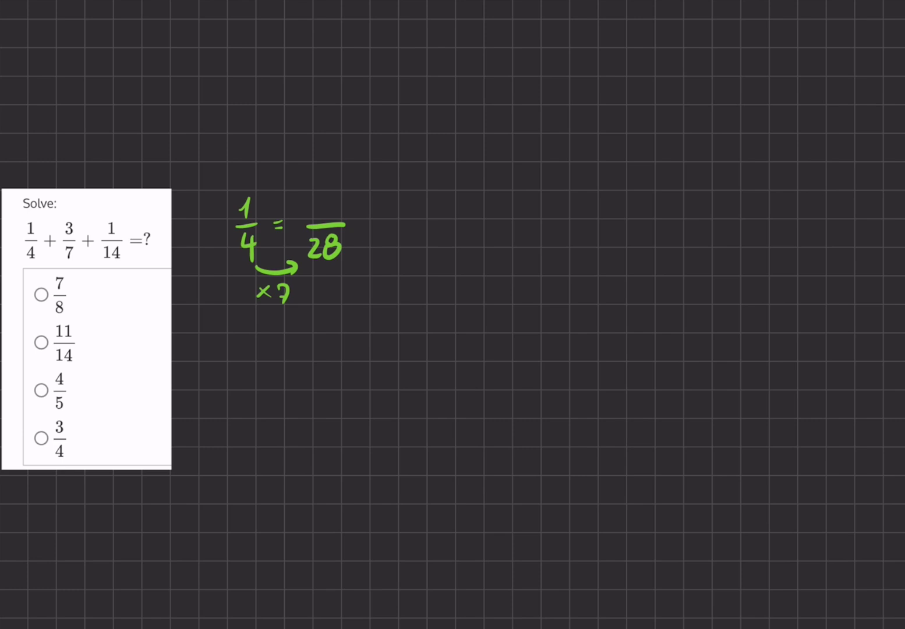
drag(257, 189, 313, 205)
drag(278, 168, 286, 177)
mouse_move(286, 167)
mouse_down()
mouse_move(277, 177)
mouse_move(298, 182)
mouse_move(308, 173)
mouse_move(329, 218)
mouse_up()
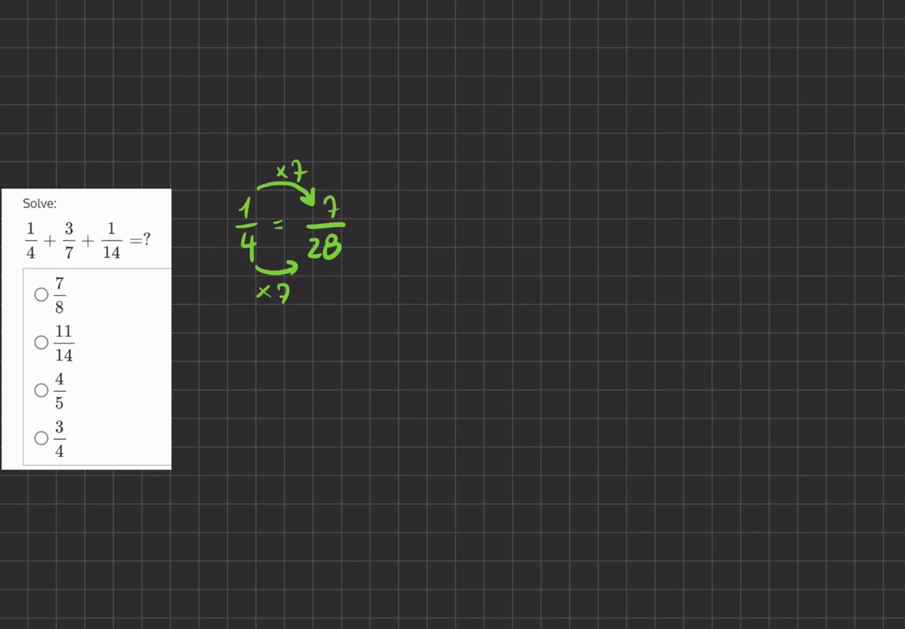
- Write 3/7 = 12/28 below 1/4, with curved ×4 arrows from 7 and from 3
mouse_move(259, 333)
mouse_down()
mouse_move(269, 346)
mouse_move(259, 353)
mouse_up()
mouse_move(249, 359)
mouse_down()
mouse_move(280, 357)
mouse_move(262, 392)
mouse_move(272, 378)
mouse_up()
mouse_move(321, 357)
mouse_down()
mouse_move(354, 355)
mouse_move(342, 388)
mouse_up()
drag(269, 397, 319, 396)
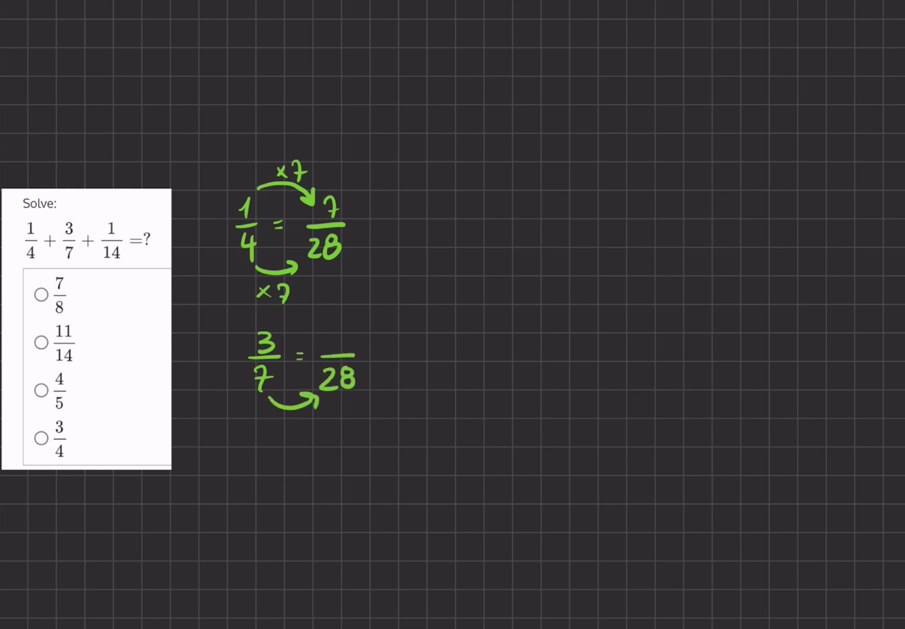
drag(270, 421, 280, 428)
mouse_move(280, 420)
mouse_down()
mouse_move(271, 428)
mouse_move(298, 430)
mouse_up()
drag(294, 420, 294, 438)
mouse_move(273, 326)
mouse_down()
mouse_move(322, 343)
mouse_move(295, 322)
mouse_move(312, 319)
mouse_move(307, 327)
mouse_move(337, 351)
mouse_move(357, 349)
mouse_up()
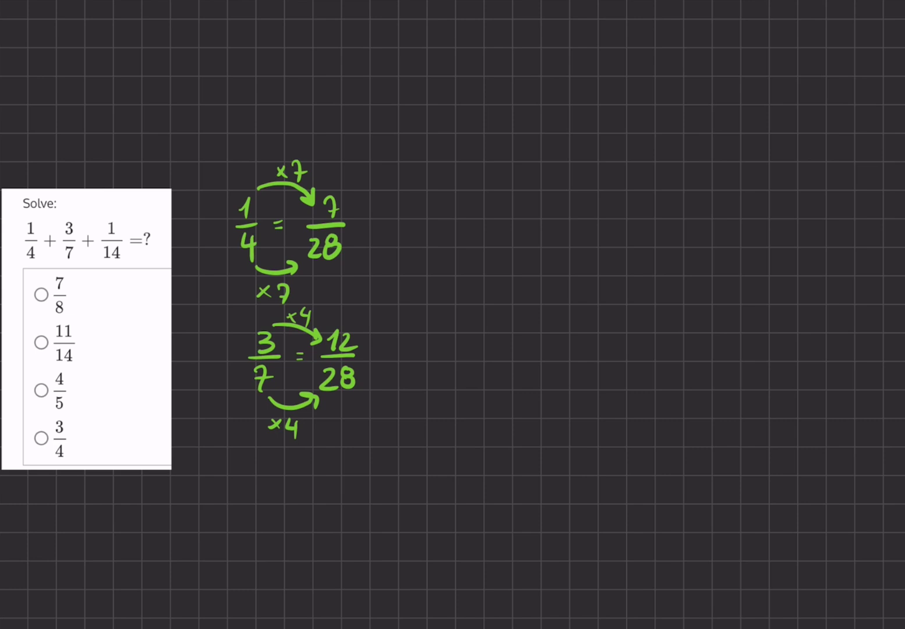
- Write 1/14 = 2/28 to the right, with ×2 arrows under and over the fraction
mouse_move(417, 247)
mouse_down()
mouse_move(434, 273)
mouse_move(407, 312)
mouse_move(429, 302)
mouse_up()
drag(424, 293, 426, 314)
drag(448, 275, 457, 275)
mouse_move(449, 281)
mouse_down()
mouse_move(512, 275)
mouse_move(493, 314)
mouse_move(504, 292)
mouse_up()
drag(424, 322, 479, 322)
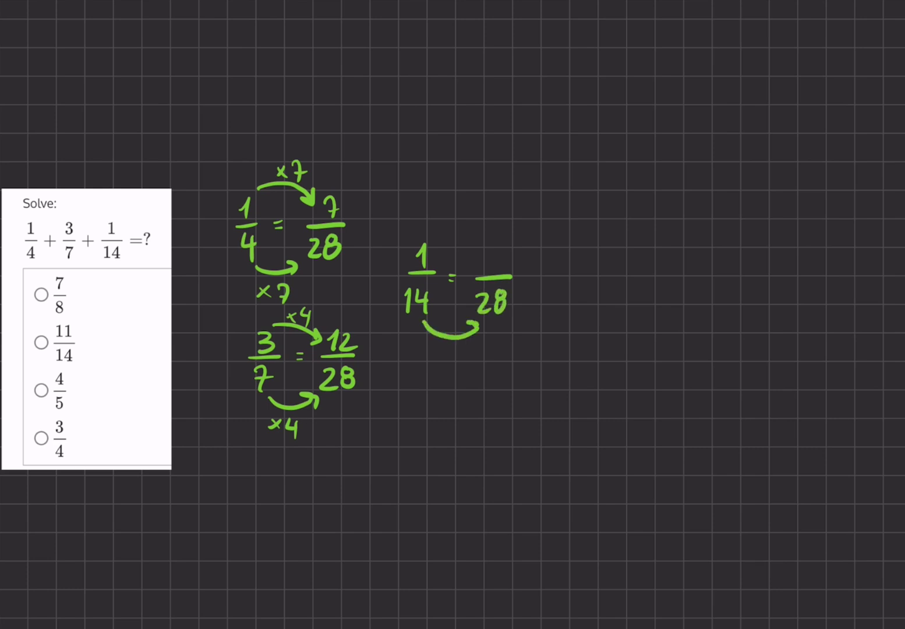
drag(433, 351, 466, 365)
mouse_move(428, 233)
mouse_down()
mouse_move(485, 250)
mouse_move(446, 224)
mouse_up()
drag(458, 215, 511, 275)
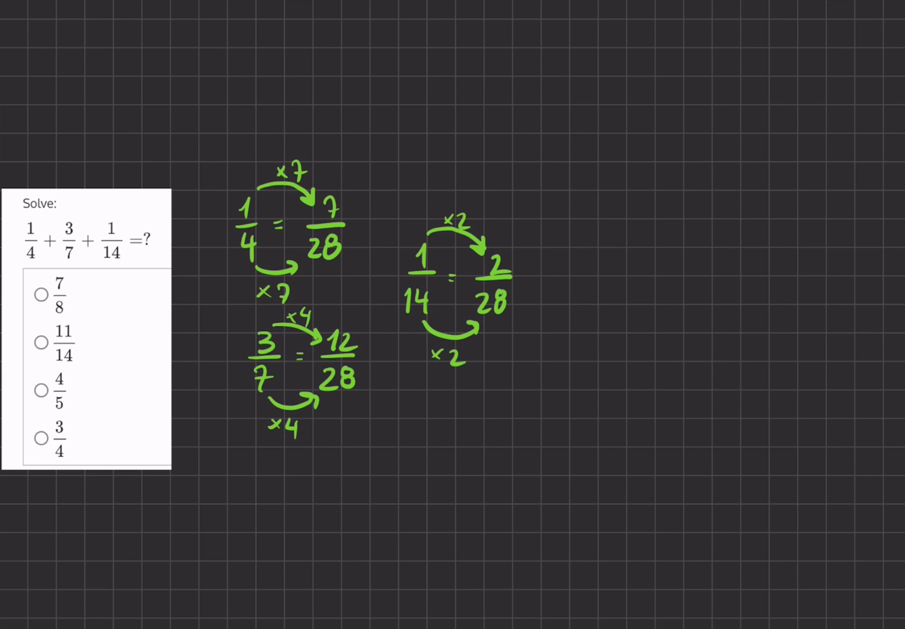
- In blue, write 7/28 + 12/28 + 2/28 = right of the three conversions
mouse_move(580, 221)
mouse_down()
mouse_move(585, 243)
mouse_move(603, 246)
mouse_move(587, 277)
mouse_move(596, 263)
mouse_move(639, 246)
mouse_up()
drag(633, 242, 633, 256)
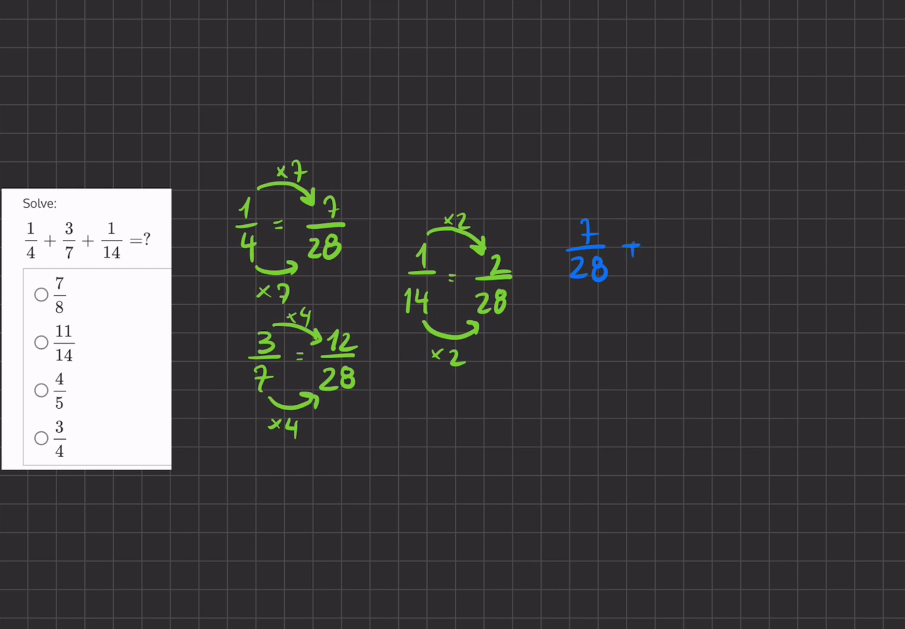
mouse_move(659, 223)
mouse_down()
mouse_move(661, 242)
mouse_move(686, 242)
mouse_up()
mouse_move(647, 252)
mouse_down()
mouse_move(688, 250)
mouse_move(674, 282)
mouse_up()
drag(706, 248, 727, 247)
mouse_move(716, 242)
mouse_down()
mouse_move(716, 259)
mouse_move(765, 243)
mouse_move(755, 279)
mouse_up()
mouse_move(769, 260)
mouse_down()
mouse_move(761, 270)
mouse_move(807, 241)
mouse_move(807, 253)
mouse_up()
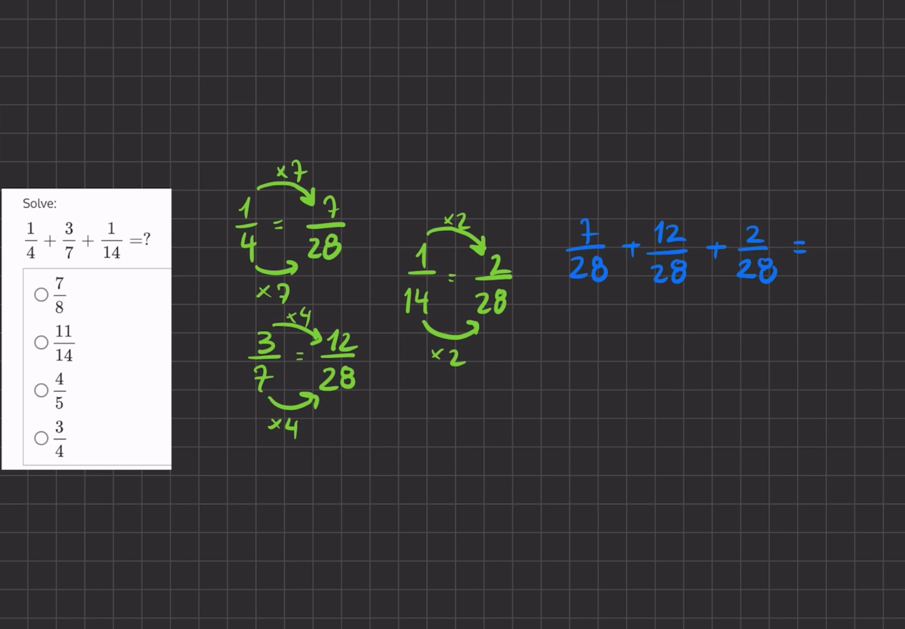
- Write the result 21/28 beneath the sum
mouse_move(639, 335)
mouse_down()
mouse_move(651, 354)
mouse_move(682, 362)
mouse_up()
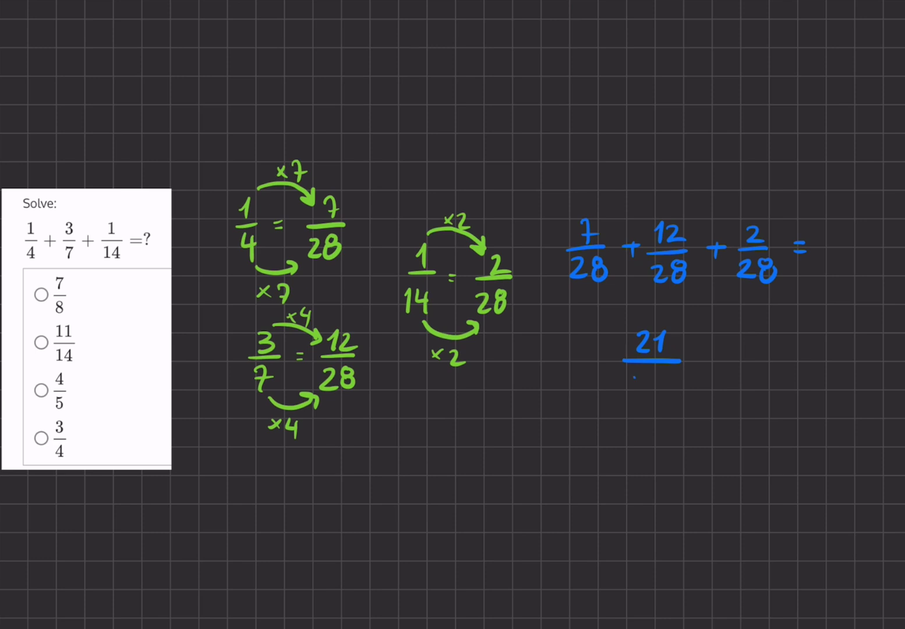
mouse_move(631, 377)
mouse_down()
mouse_move(647, 398)
mouse_move(669, 384)
mouse_up()
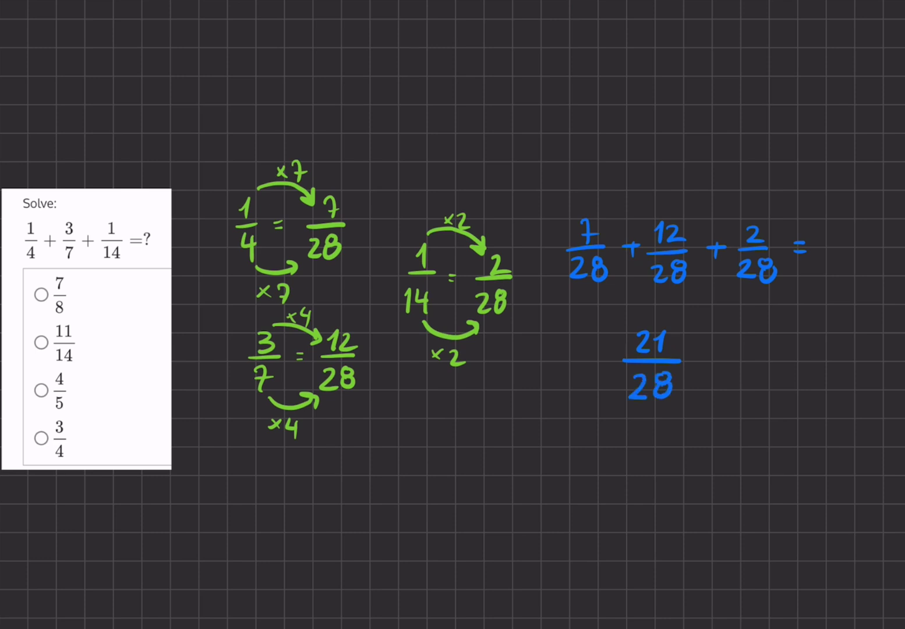